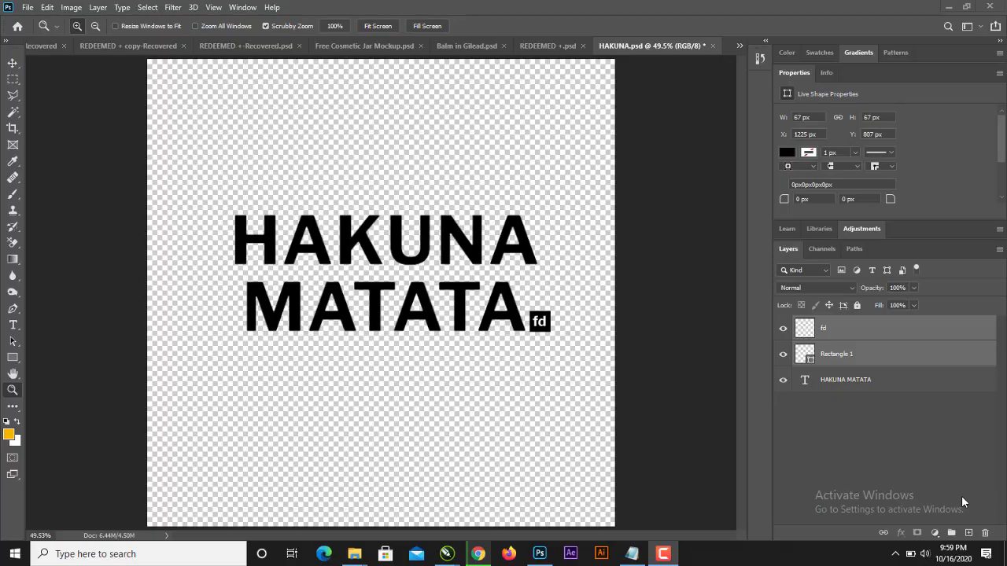
- Select only the fd layer in the Layers panel
left_click(836, 328)
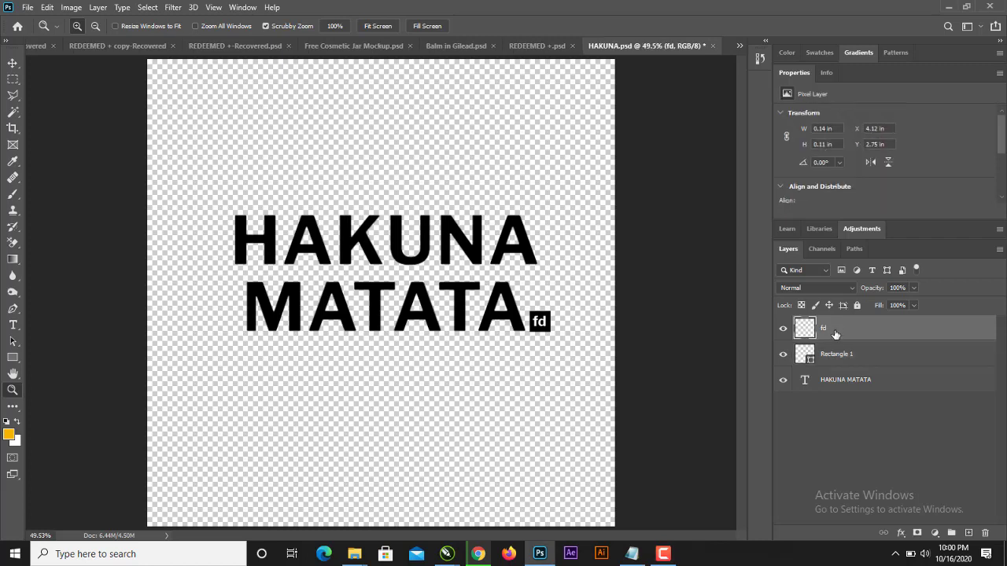
left_click(835, 353, "shift")
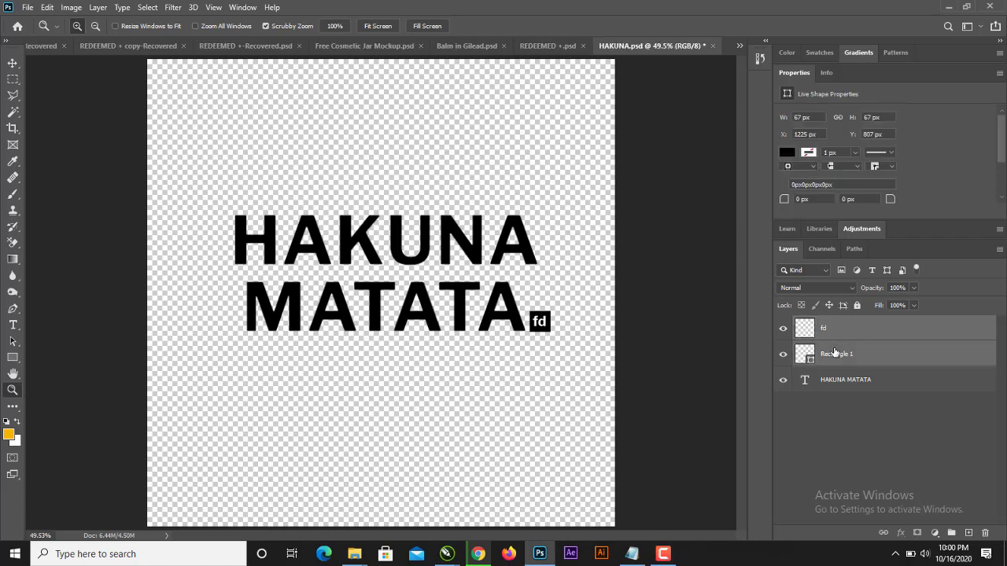
left_click(836, 339)
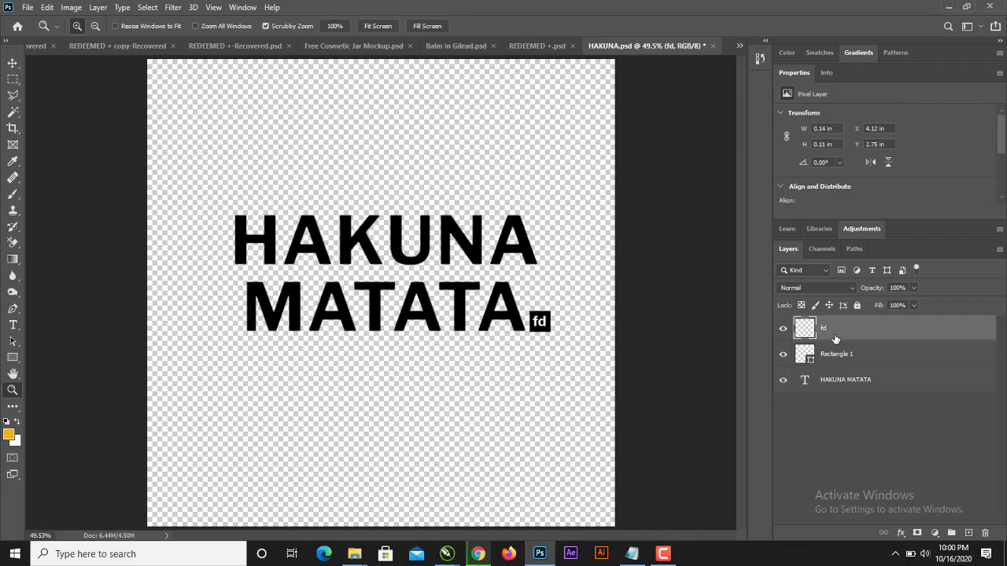
- Zoom in on the black fd badge to 200% with the Zoom tool
left_click(538, 324)
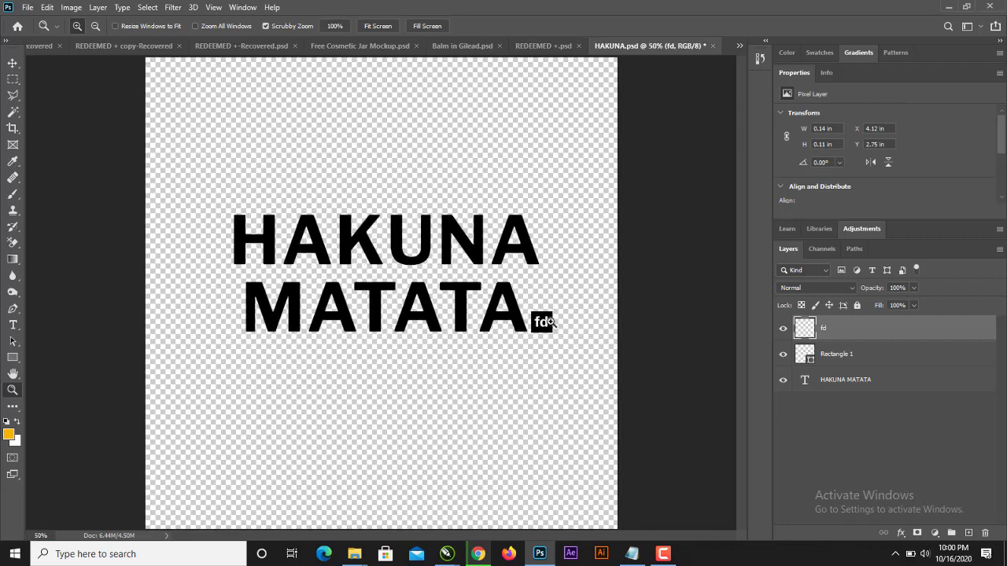
left_click(556, 327)
left_click(565, 326)
left_click(571, 325)
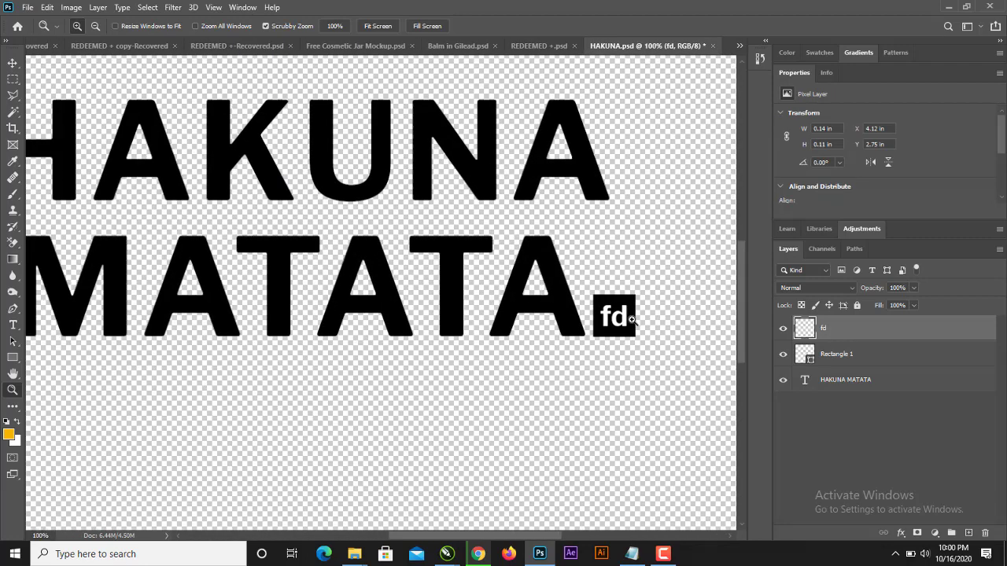
- Magic Wand-select the white fd letters and try deleting them from Rectangle 1
left_click(12, 111)
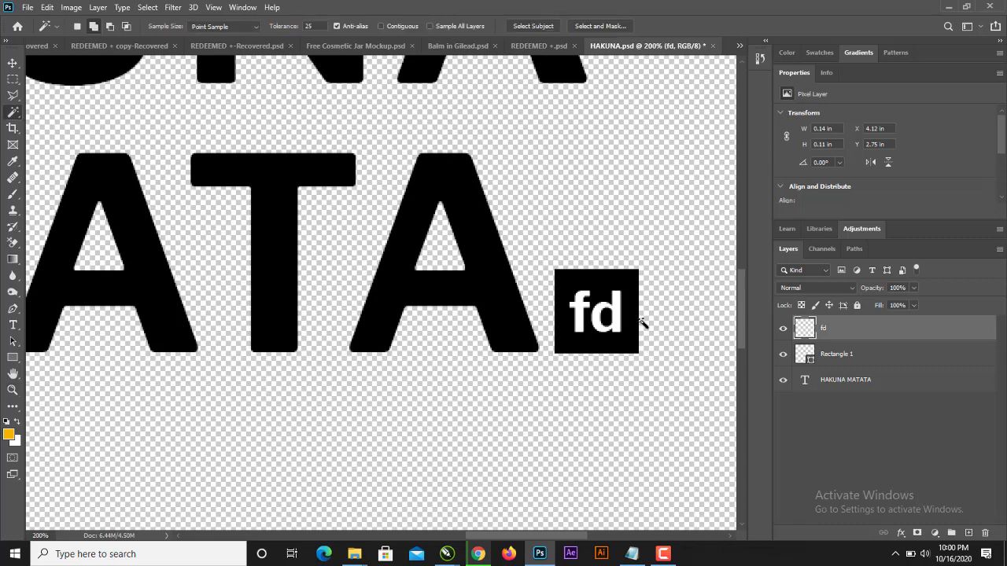
left_click(614, 307)
left_click(866, 358)
key("Delete")
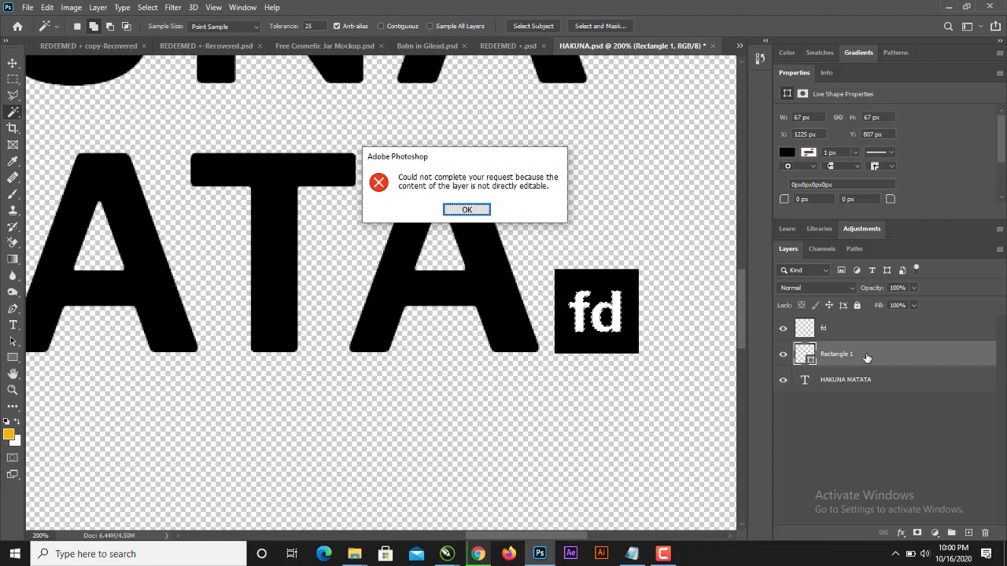
key("Return")
- Rasterize the Rectangle 1 layer and check the Edit menu commands
right_click(866, 358)
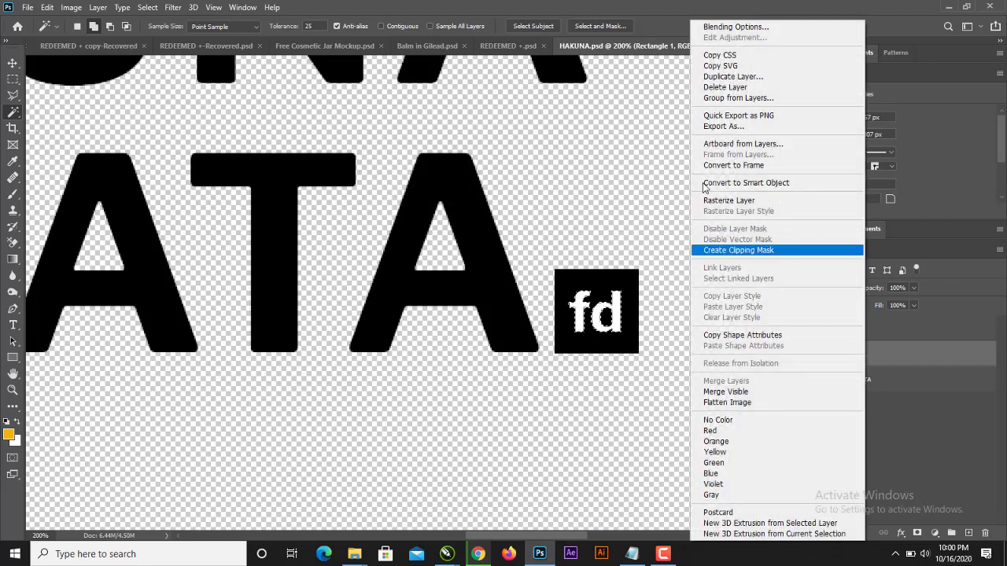
left_click(722, 201)
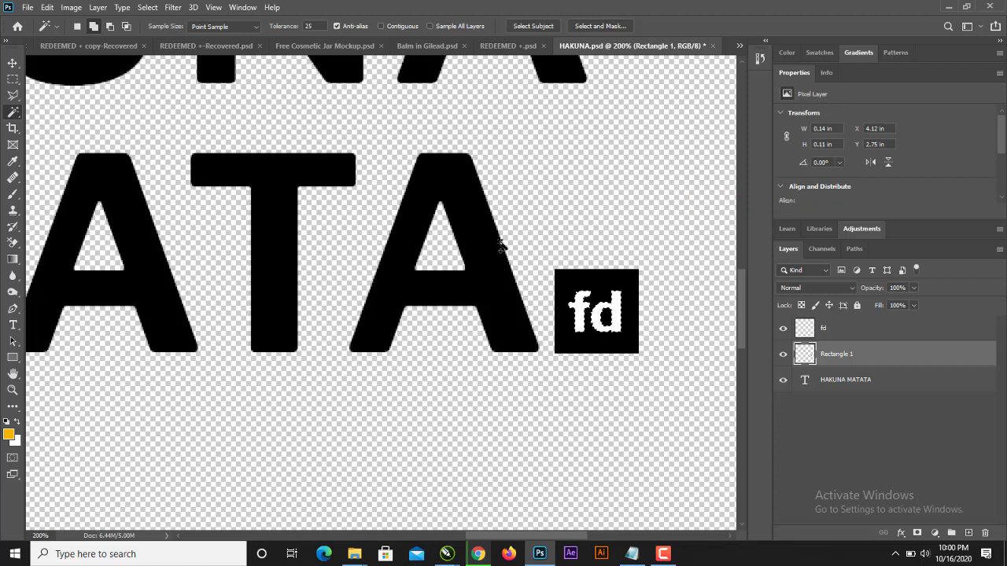
left_click(48, 8)
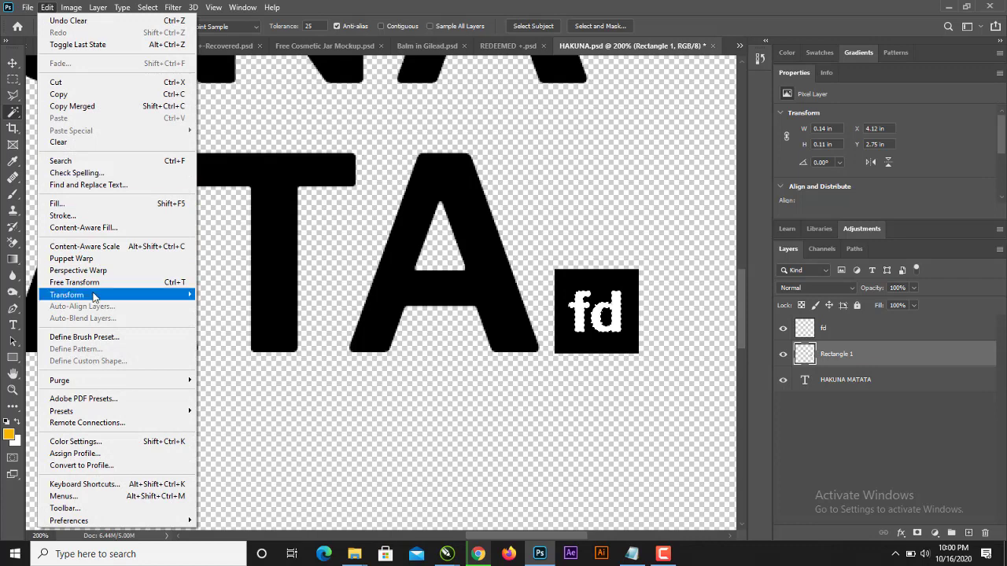
mouse_move(77, 8)
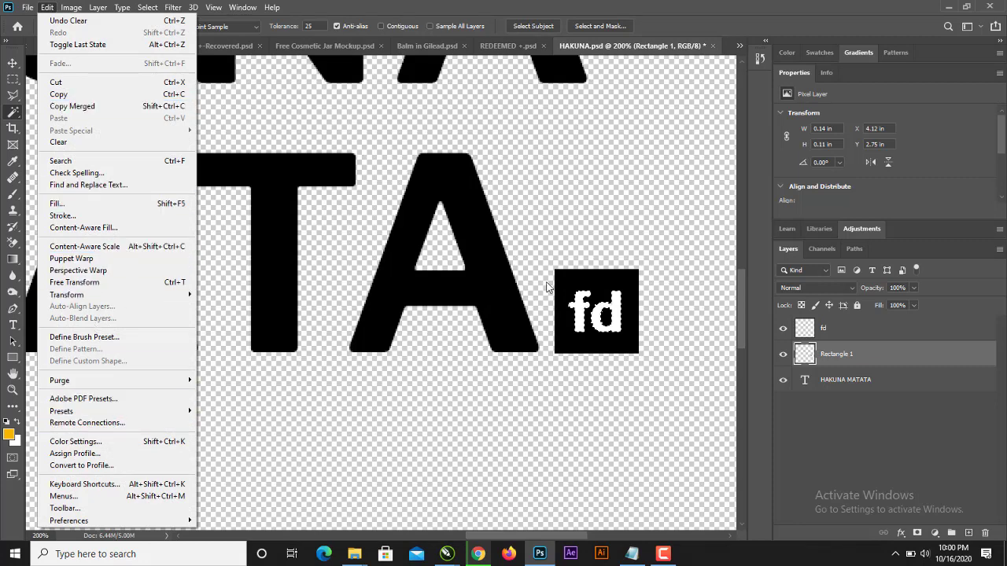
left_click(568, 295)
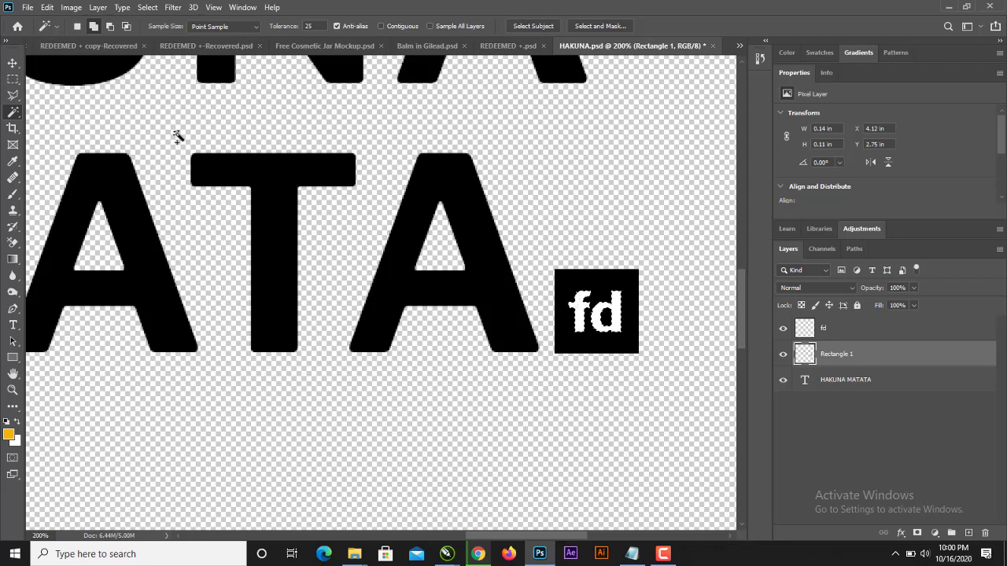
- Nudge the black fd box slightly and toggle its visibility to check the cut-out letters
left_click(12, 63)
left_click(246, 280)
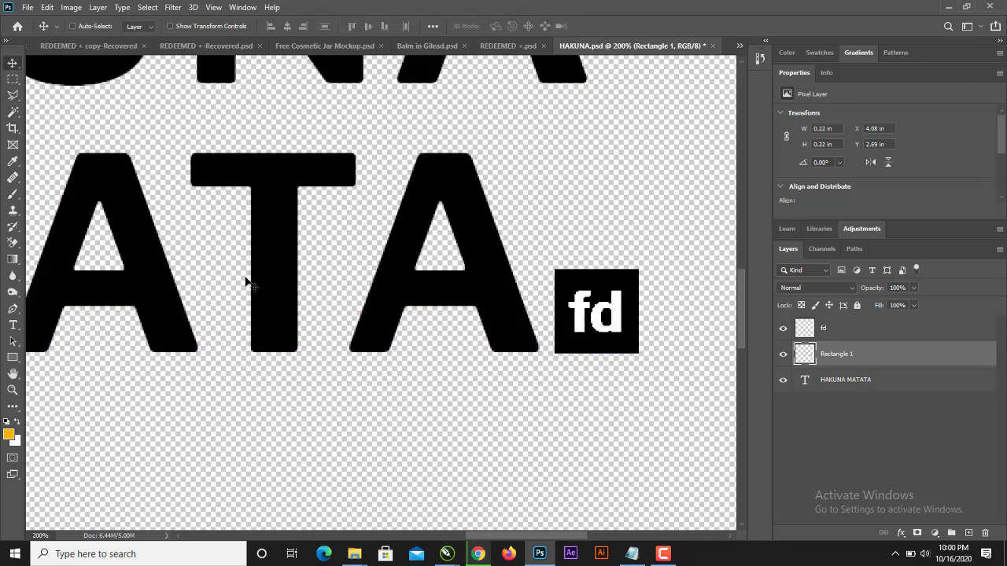
left_click_drag(596, 298, 596, 299)
left_click(783, 357)
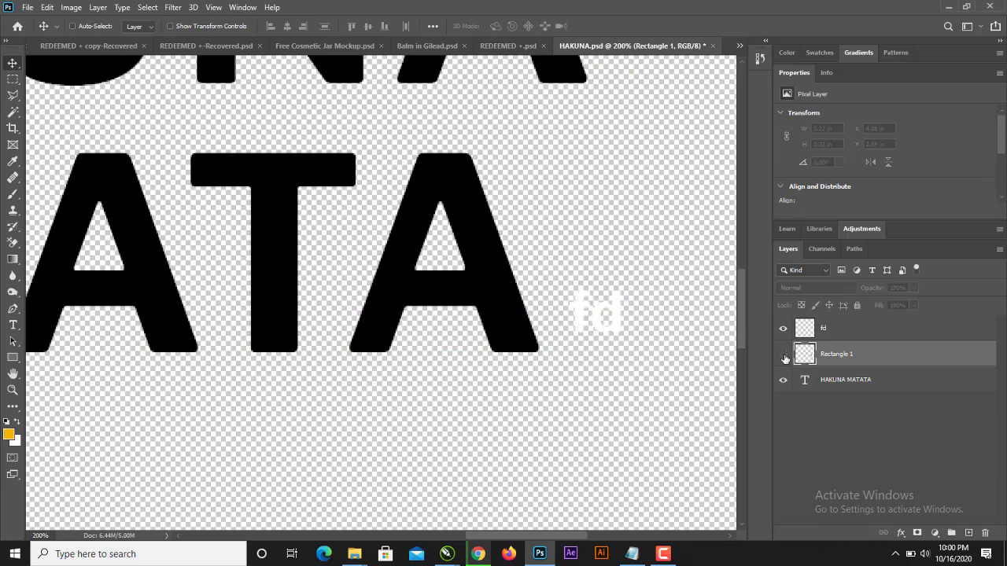
left_click(783, 357)
- Hide and delete the separate fd text layer, then zoom out with Ctrl+-
left_click(784, 329)
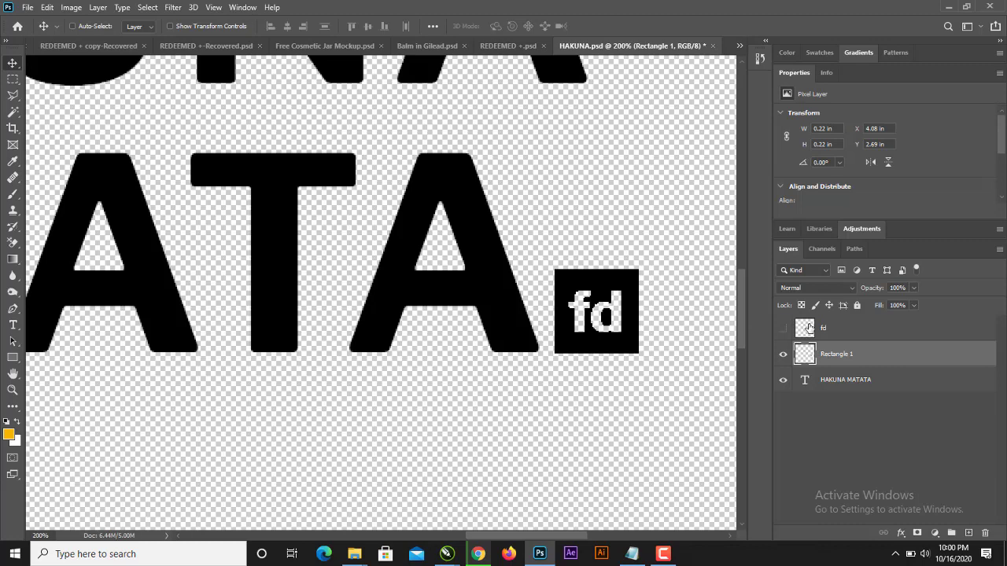
left_click(817, 328)
key("Delete")
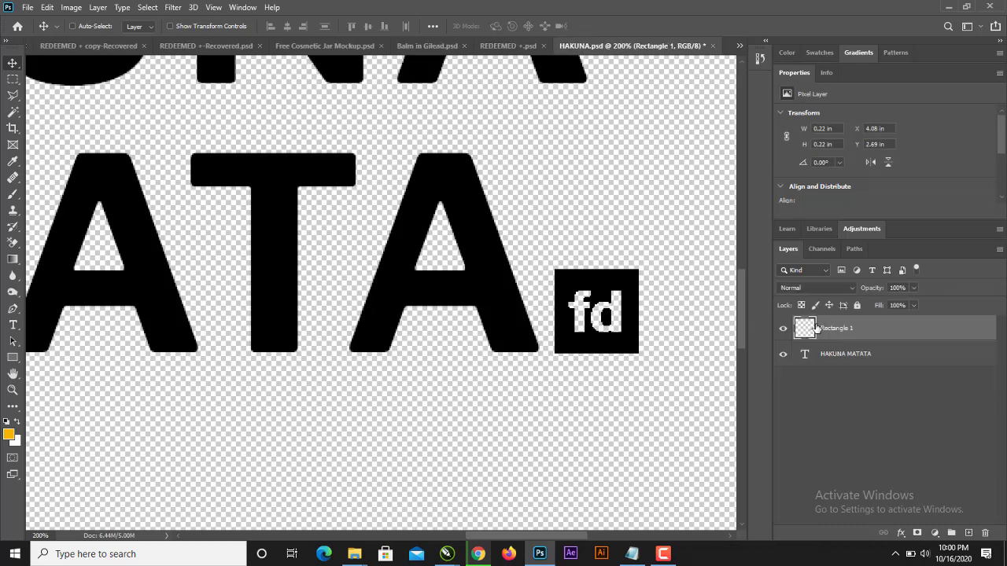
key("ctrl+minus")
key("ctrl+minus")
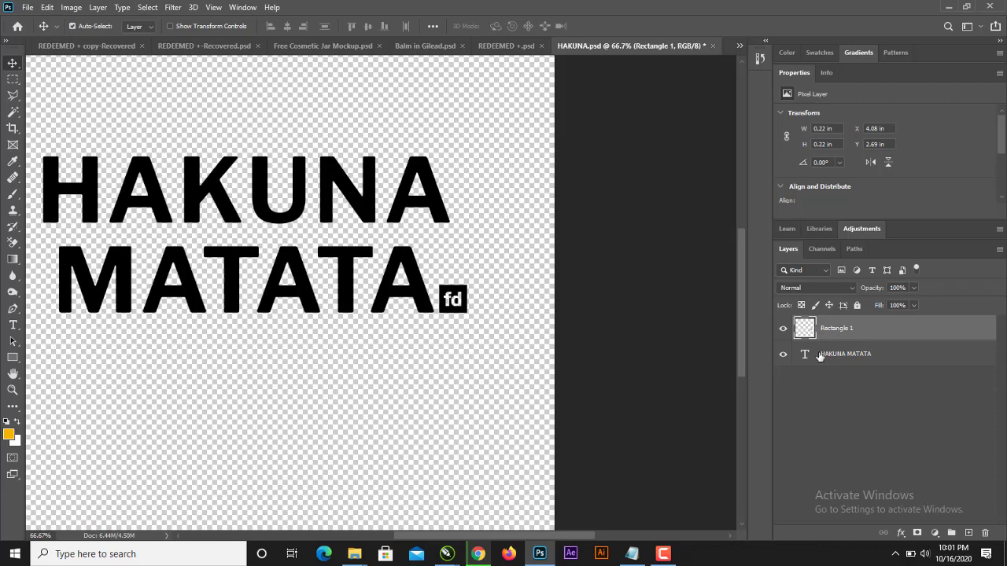
- Select HAKUNA MATATA with Rectangle 1, rasterize the type, merge them, and zoom to 50%
left_click(820, 356, "ctrl")
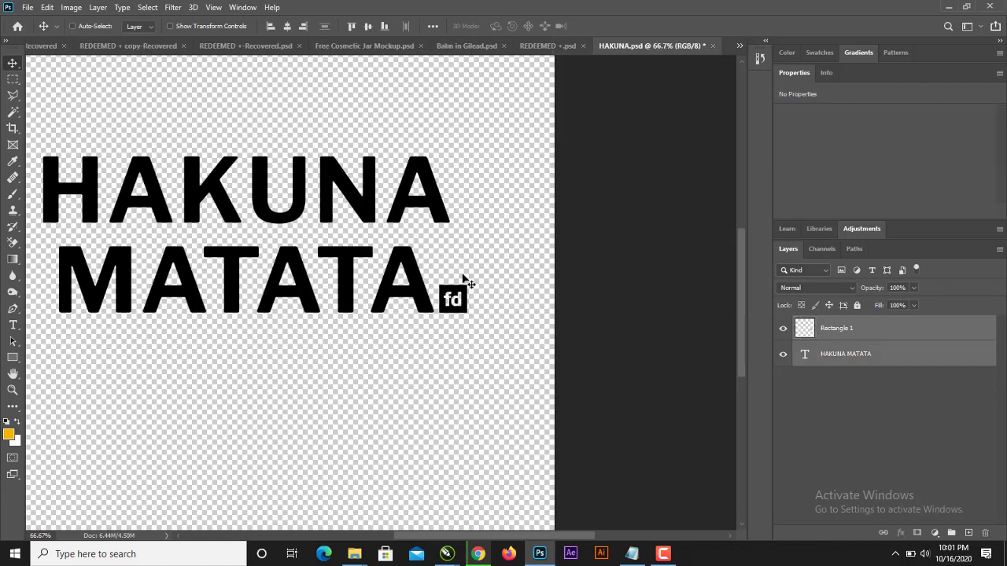
right_click(848, 352)
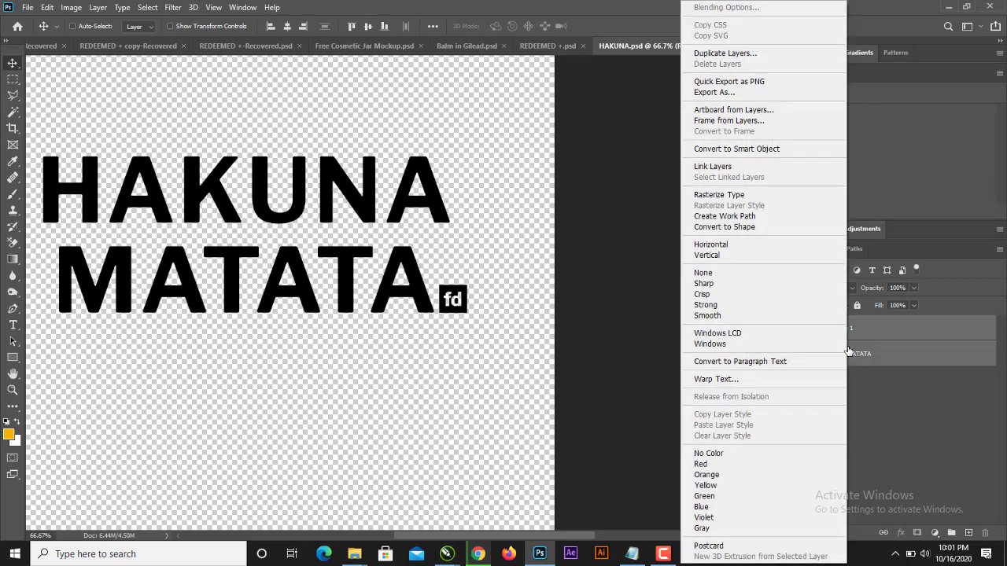
left_click(738, 195)
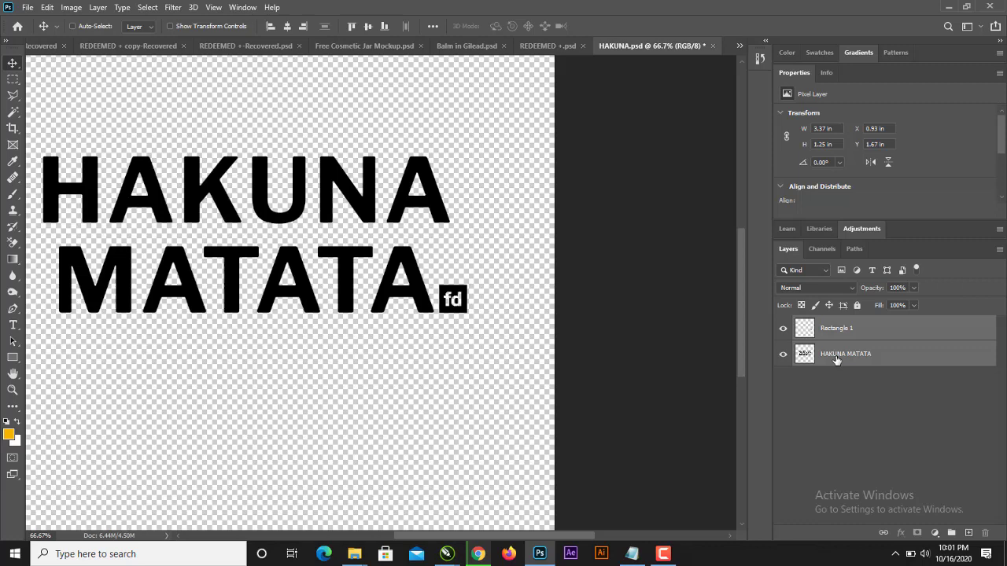
right_click(836, 357)
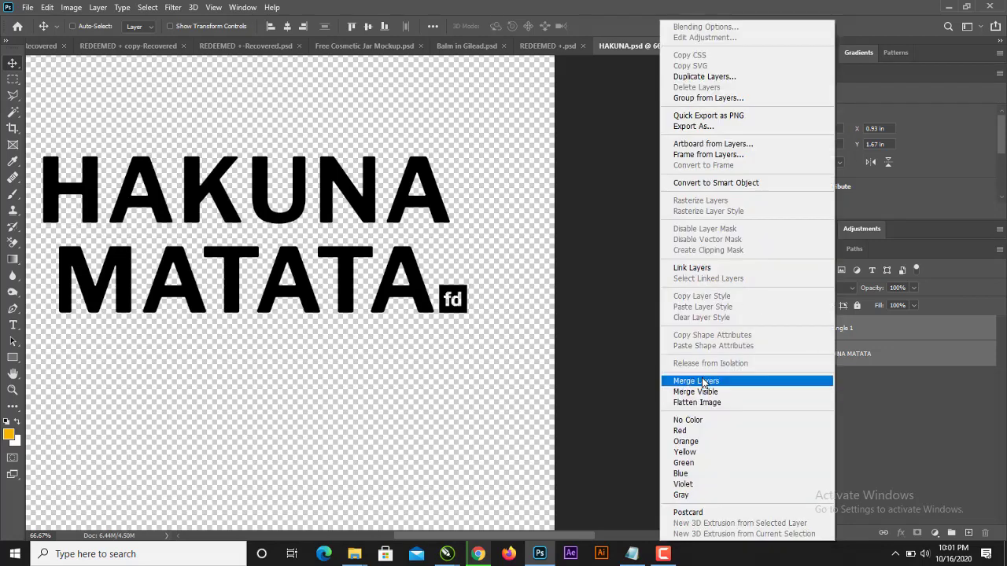
left_click(704, 381)
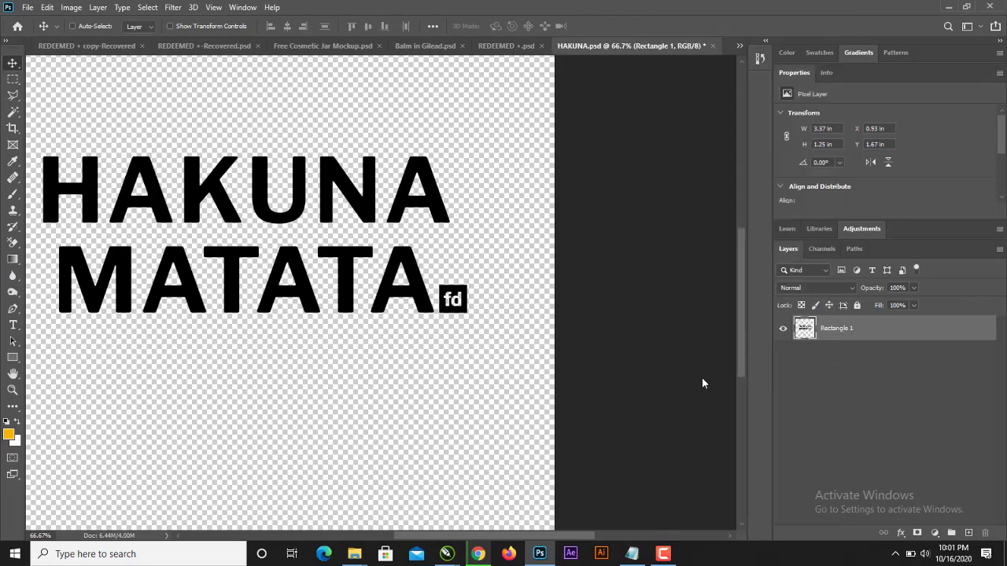
key("ctrl+minus")
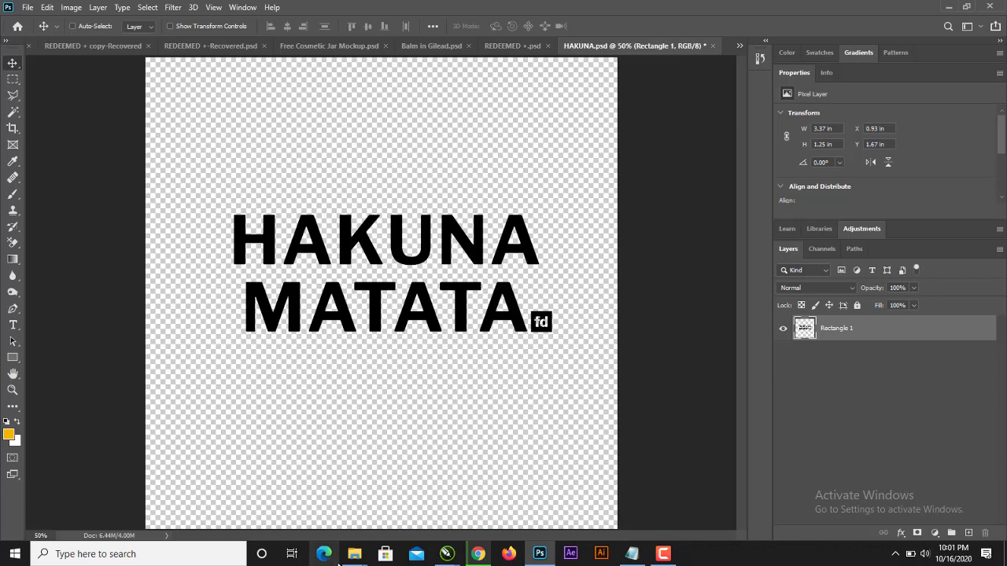
- Bring the Downloads File Explorer window to the front
mouse_move(354, 554)
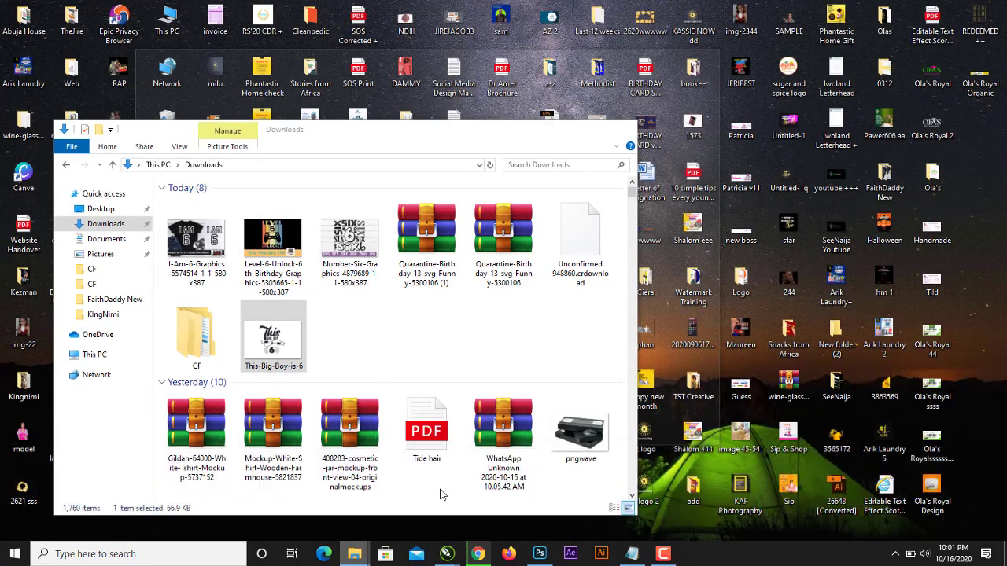
left_click(434, 492)
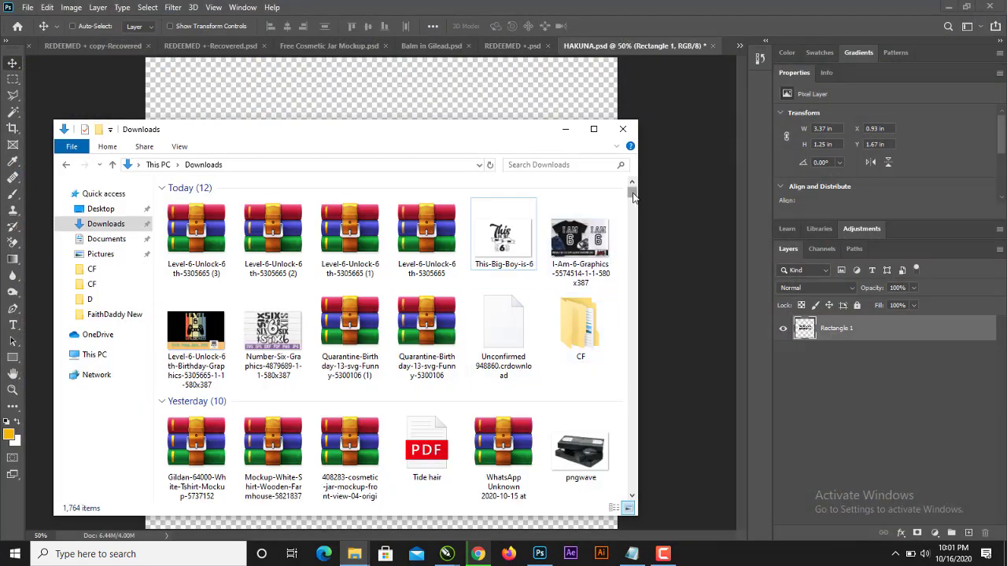
mouse_move(633, 197)
left_mouse_down()
mouse_move(629, 175)
mouse_move(634, 195)
left_mouse_up()
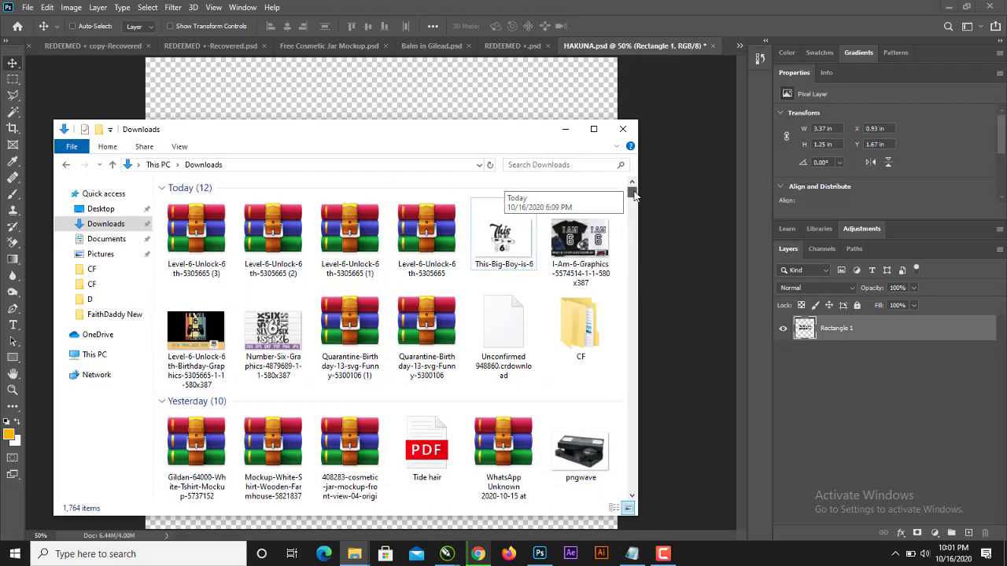
- Open CF > Leopard-Skin-Seamless-pattern, view as extra large icons, and select PrintOfLeopard JPG
double_click(582, 326)
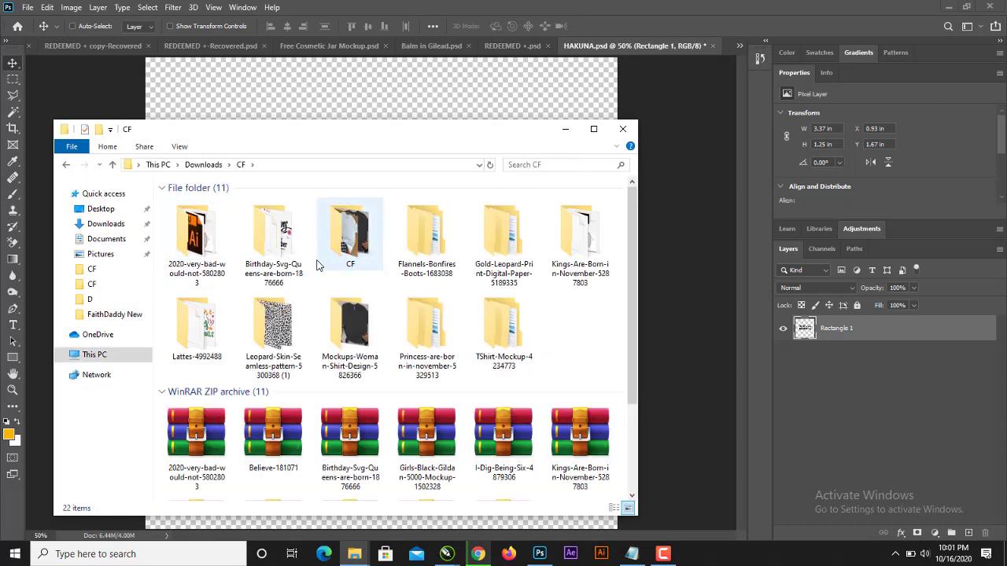
double_click(284, 337)
right_click(332, 330)
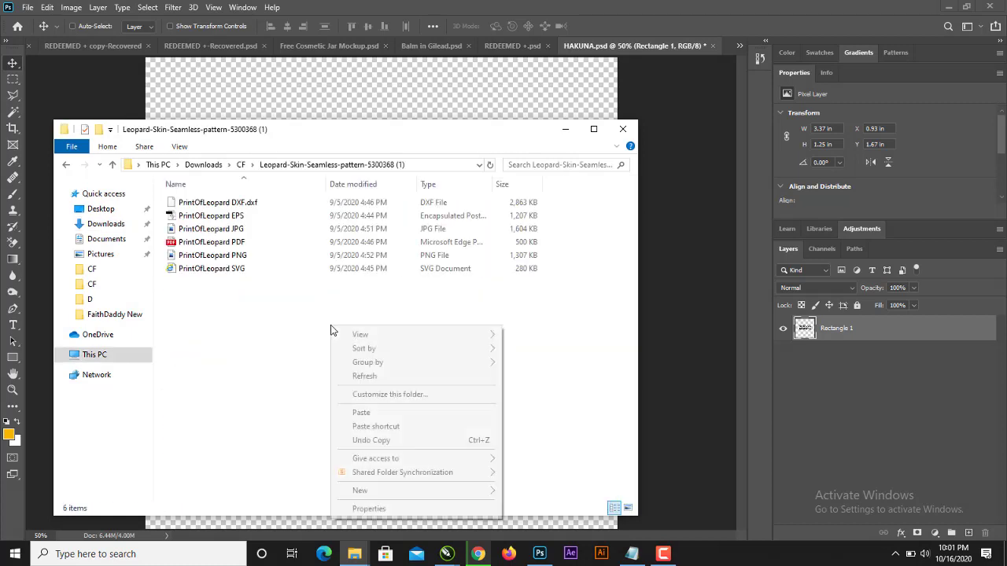
mouse_move(362, 335)
left_click(515, 338)
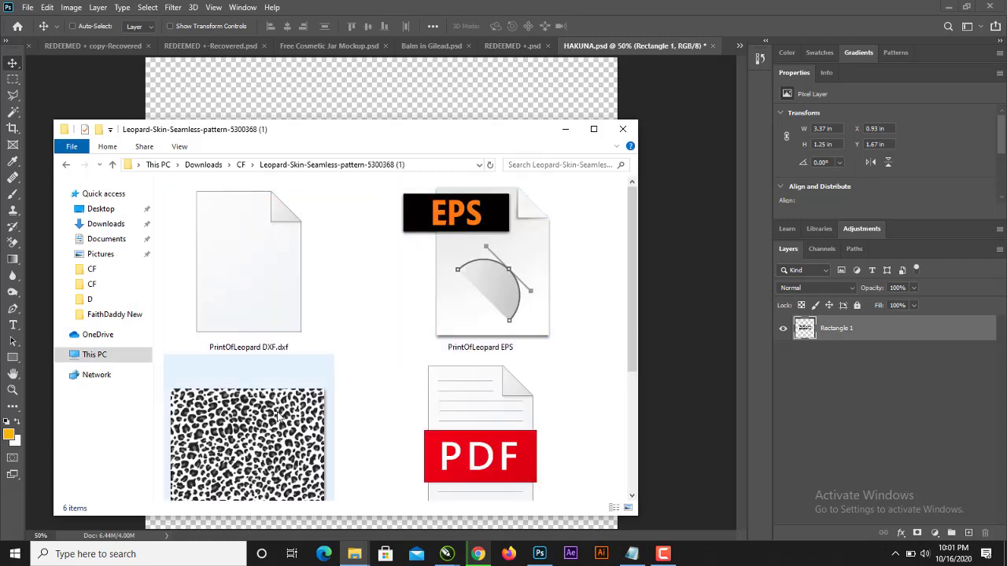
left_click(274, 424)
- Place PrintOfLeopard JPG on the canvas and make it a clipping mask over Rectangle 1
left_click_drag(244, 424, 354, 142)
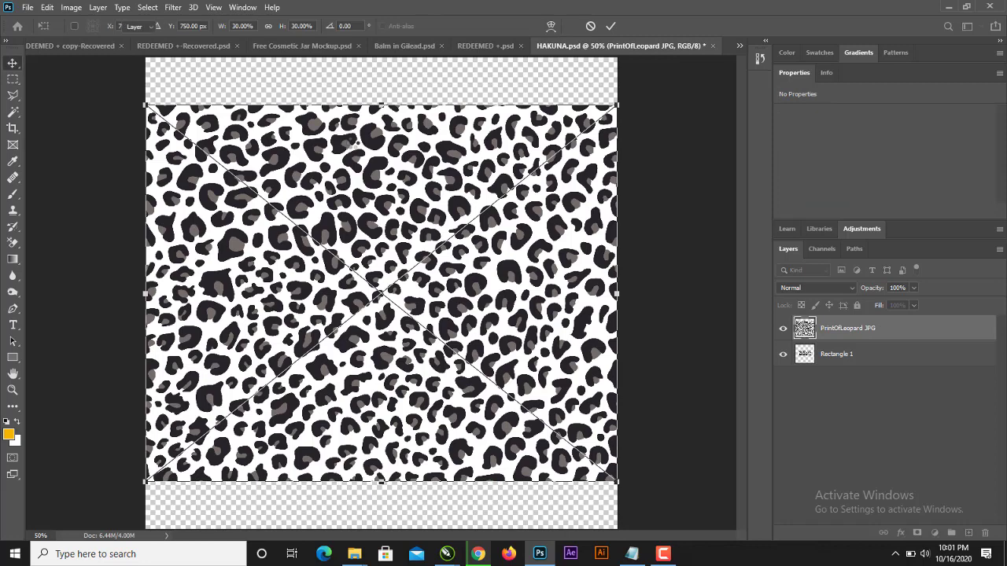
key("Return")
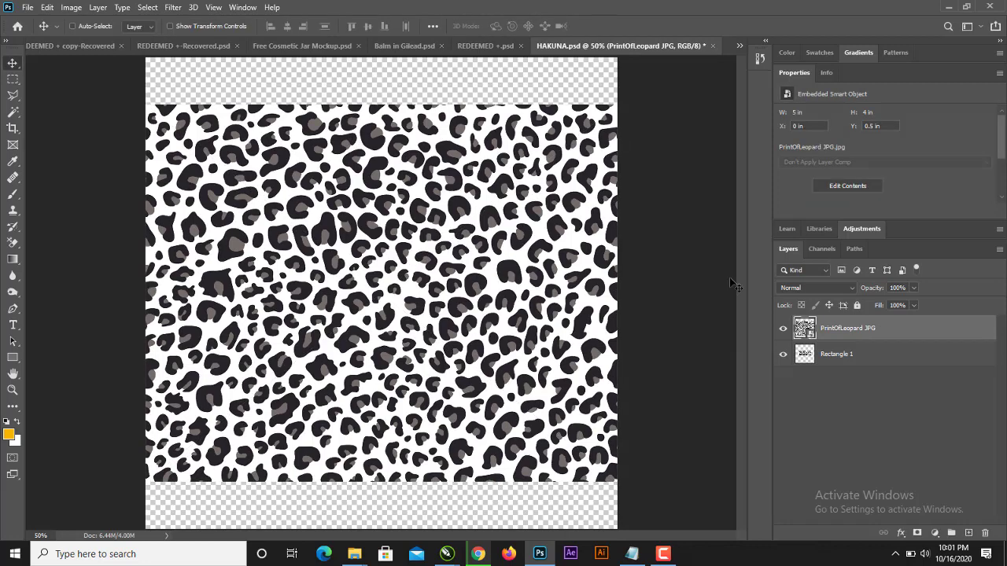
right_click(854, 335)
left_click(735, 280)
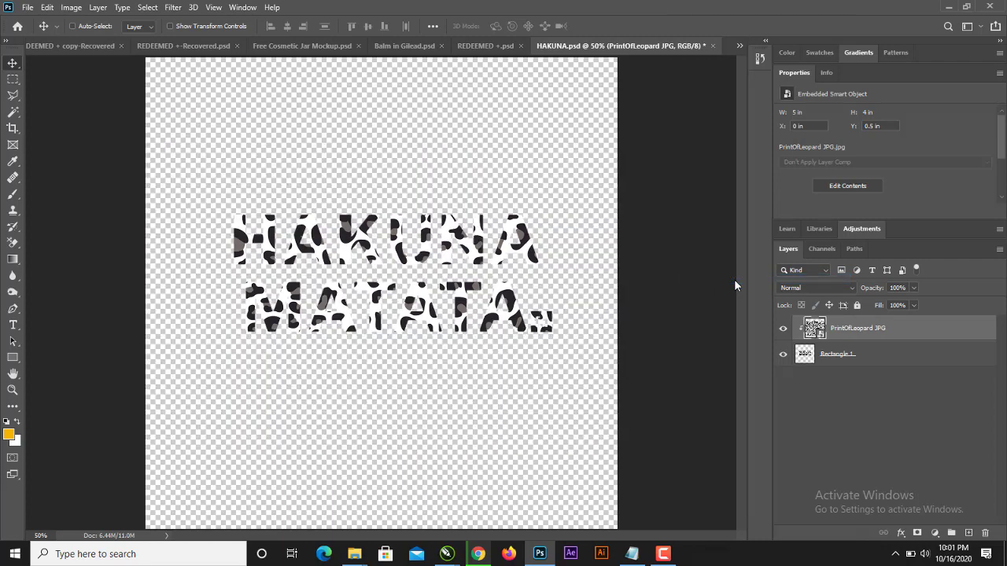
key("ctrl+z")
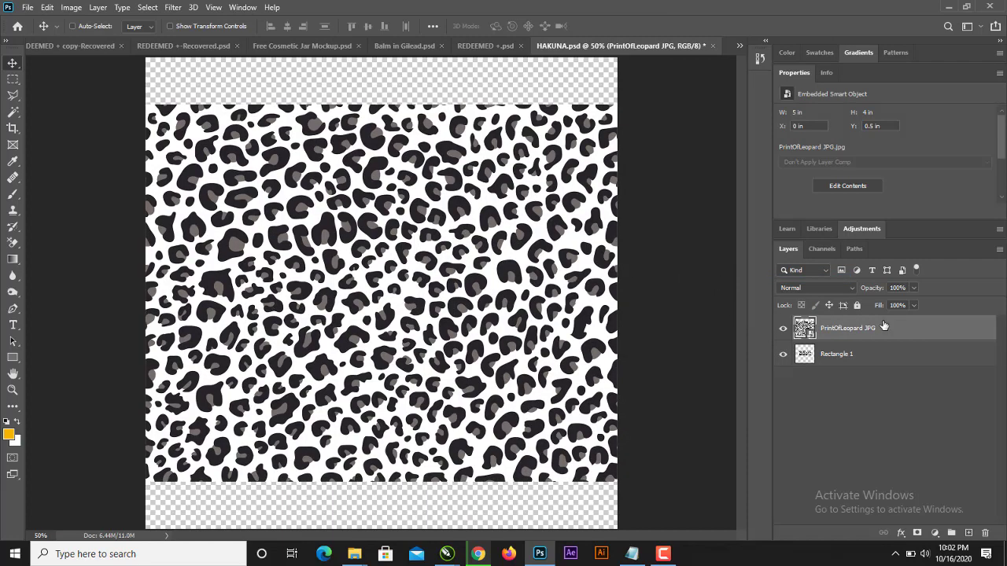
right_click(879, 333)
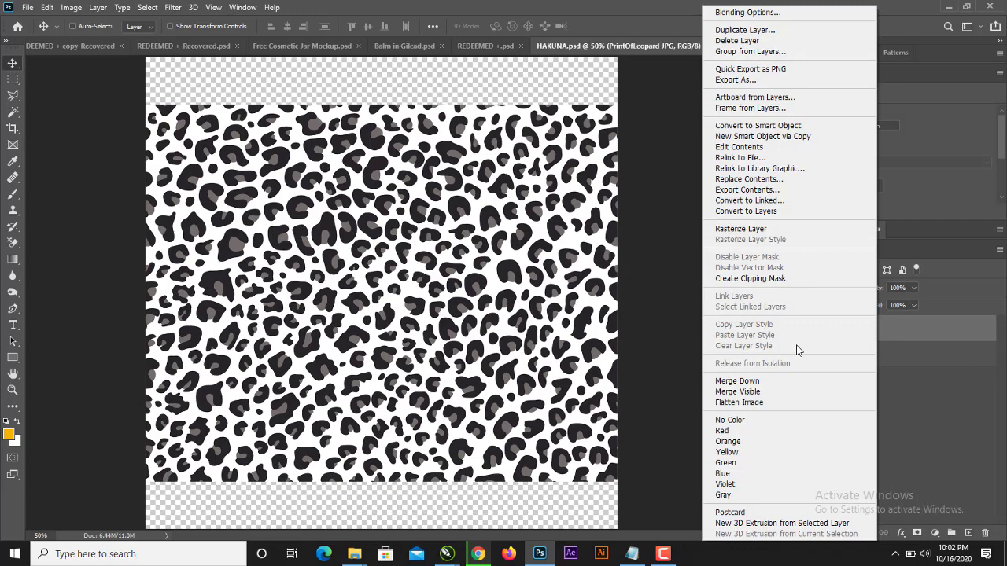
left_click(756, 279)
- Shift the leopard print, then Free Transform it to about 22% by 14% and commit
left_click_drag(525, 253, 504, 269)
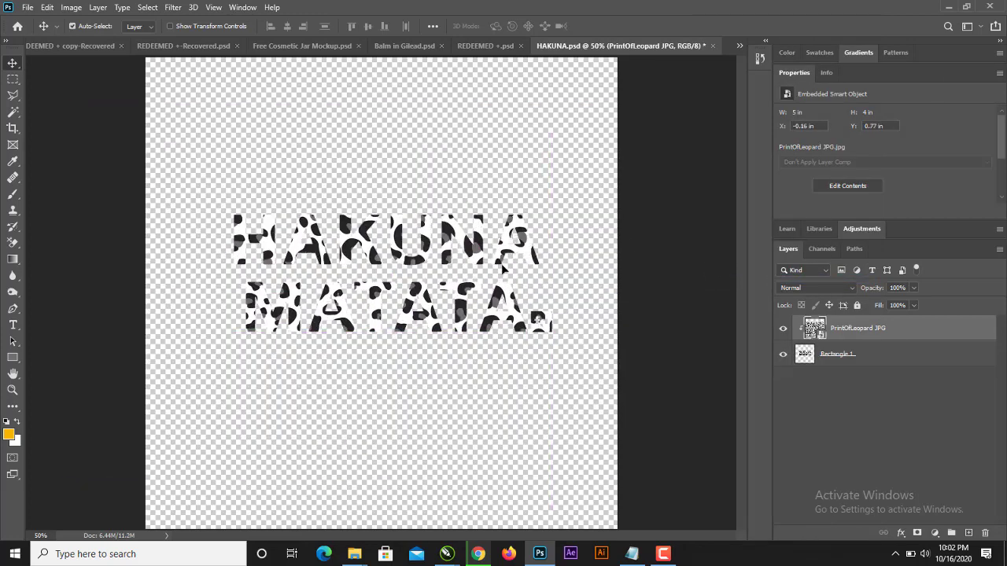
left_click(47, 7)
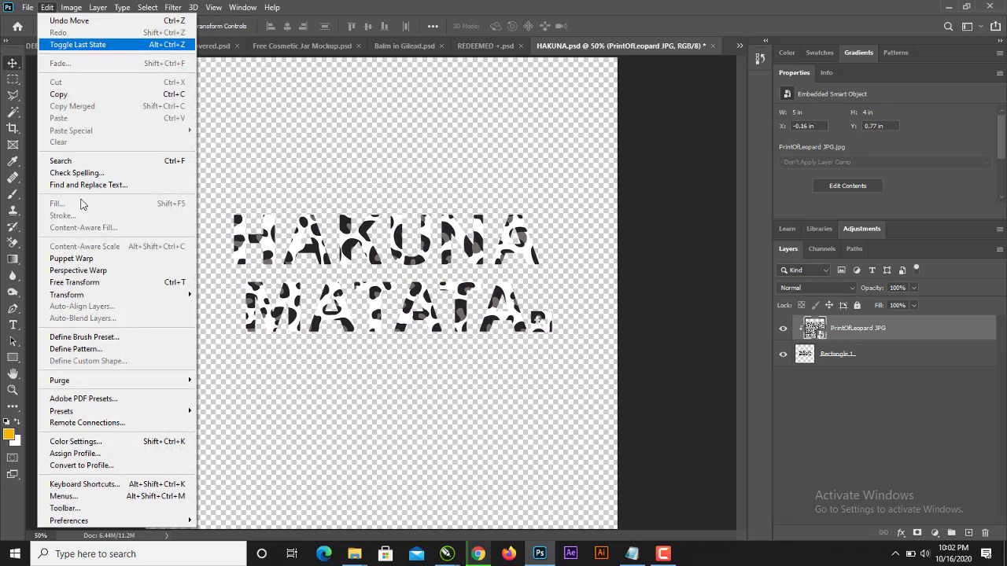
left_click(100, 281)
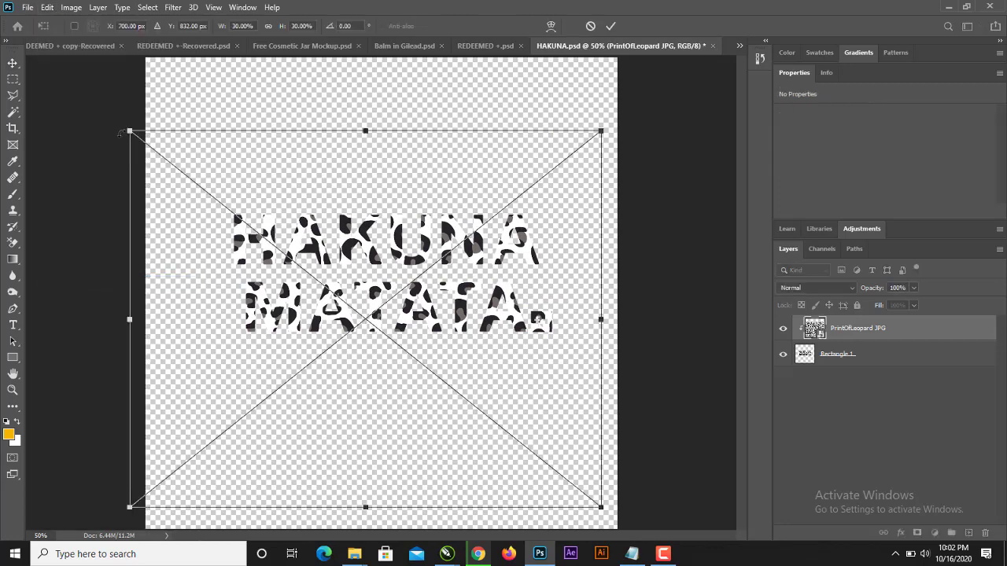
left_click_drag(129, 130, 265, 231)
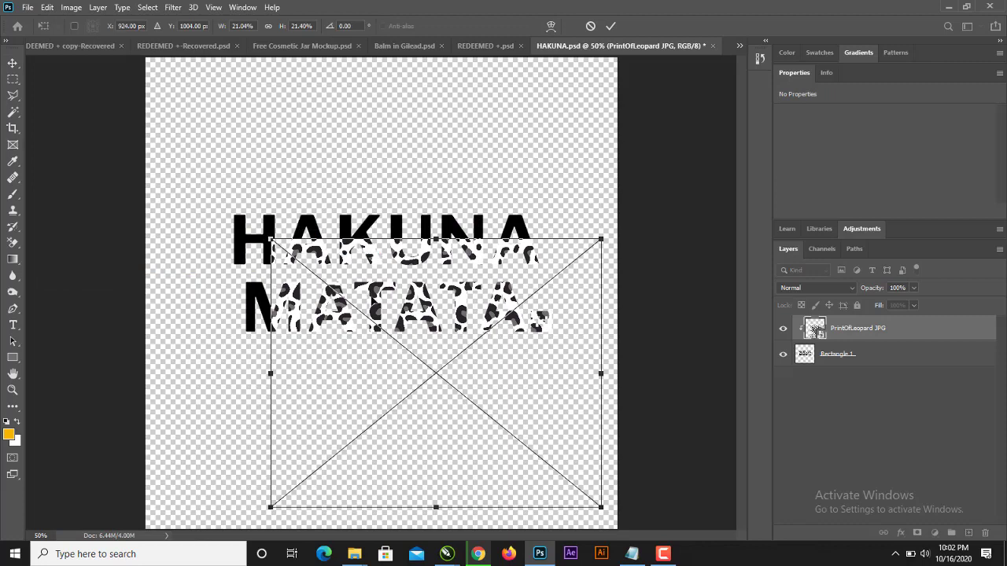
left_click_drag(354, 276, 323, 225)
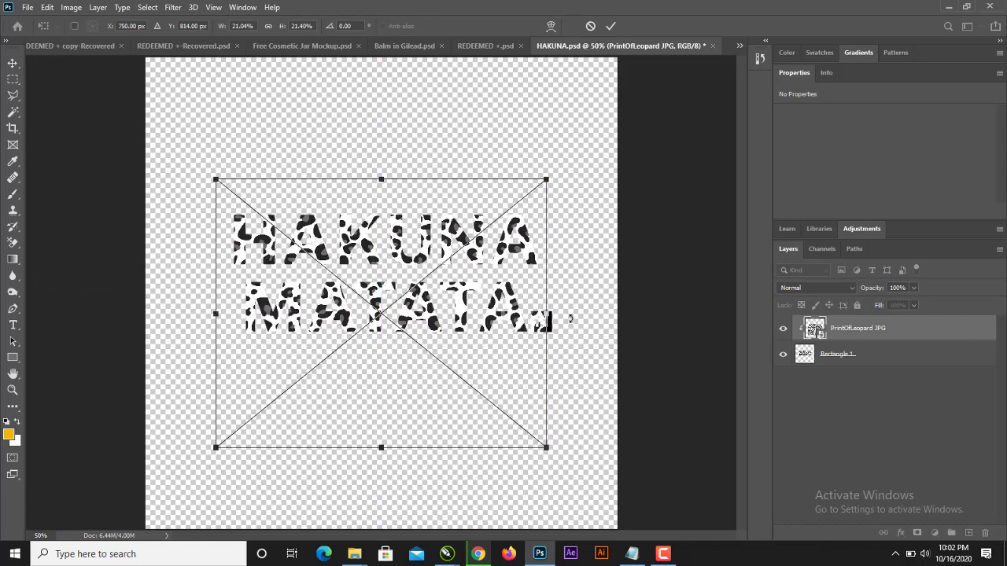
mouse_move(549, 319)
left_mouse_down()
mouse_move(589, 323)
mouse_move(567, 323)
left_mouse_up()
left_click_drag(395, 447, 405, 358)
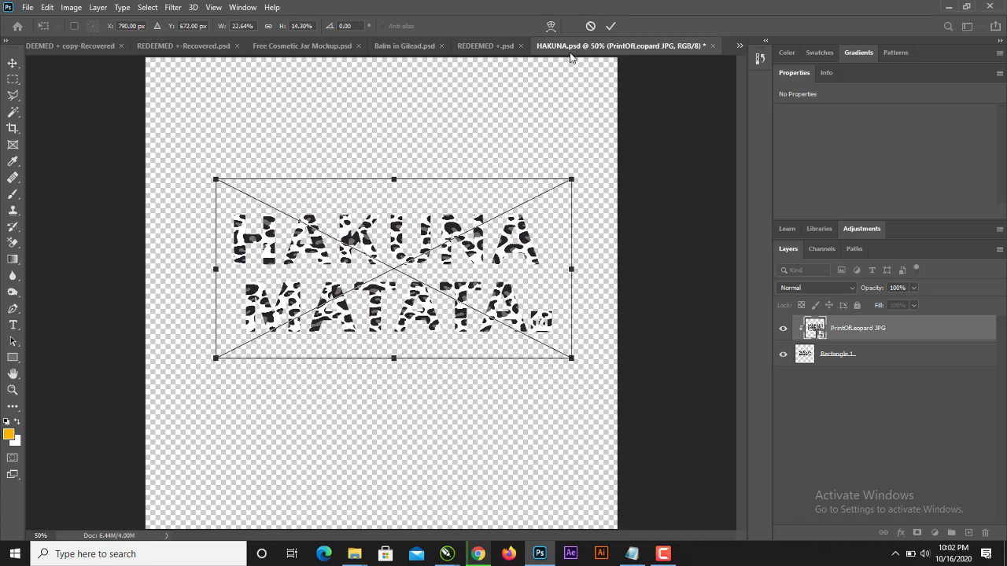
left_click(608, 26)
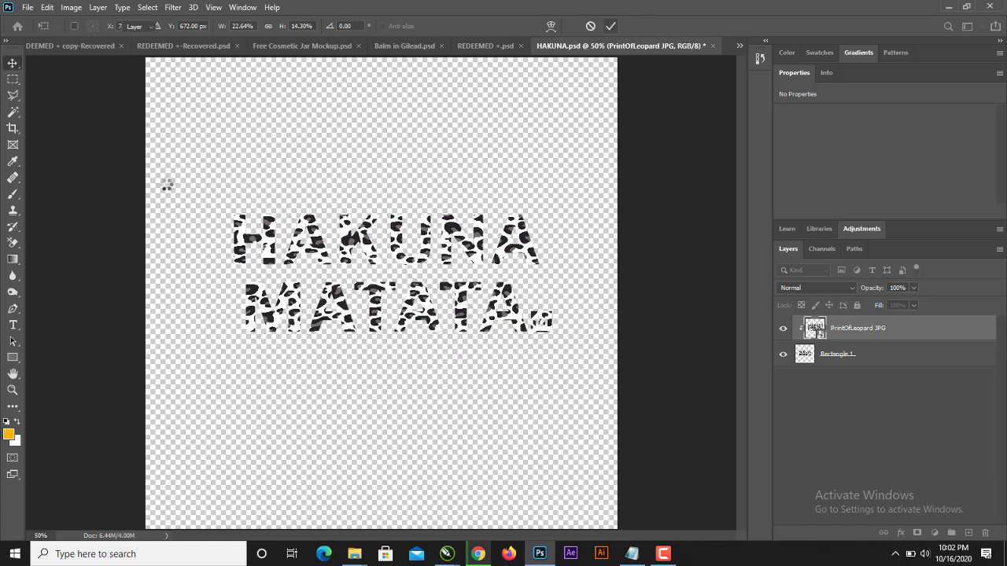
left_click(12, 359)
left_click_drag(169, 155, 597, 400)
left_click_drag(863, 336, 860, 405)
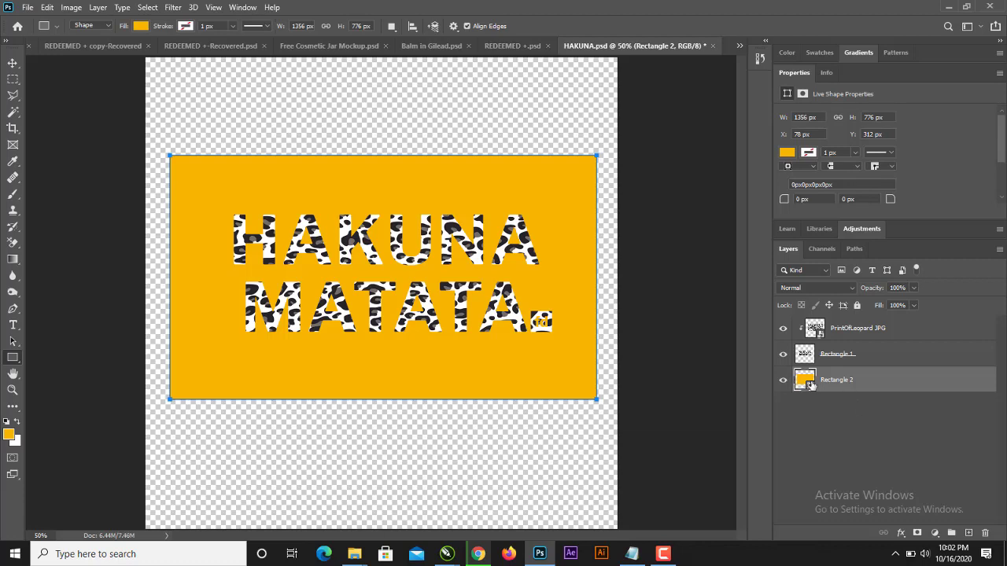
key("Delete")
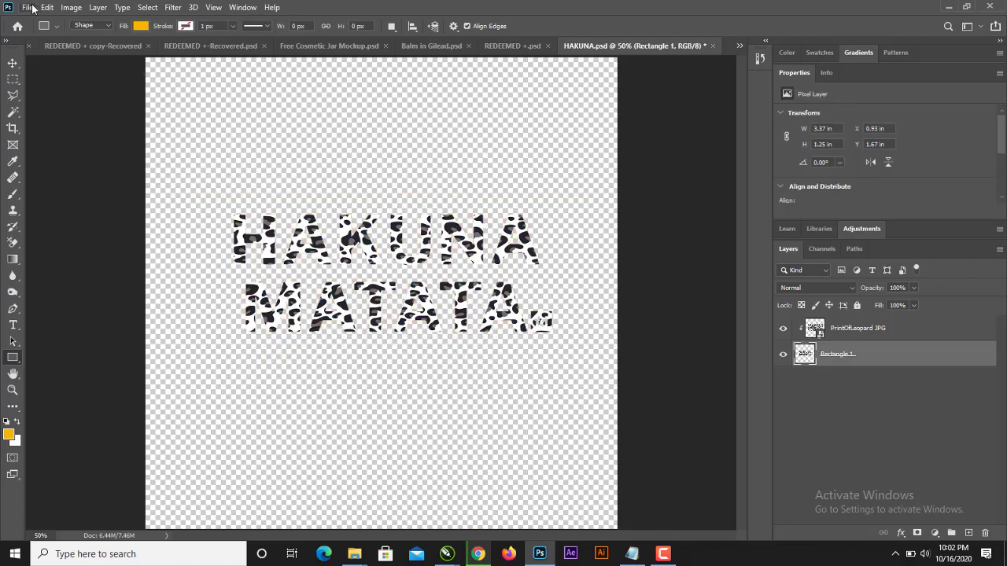
- Save HAKUNA as a PNG on the Desktop, accepting the default PNG Format Options
left_click(28, 7)
left_click(67, 165)
left_click(582, 385)
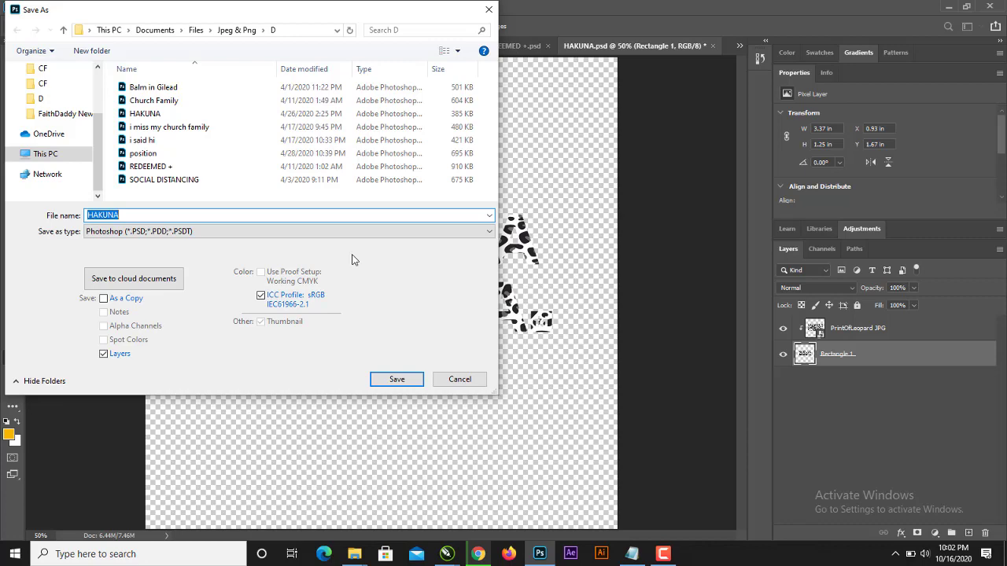
left_click(254, 233)
left_click(122, 405)
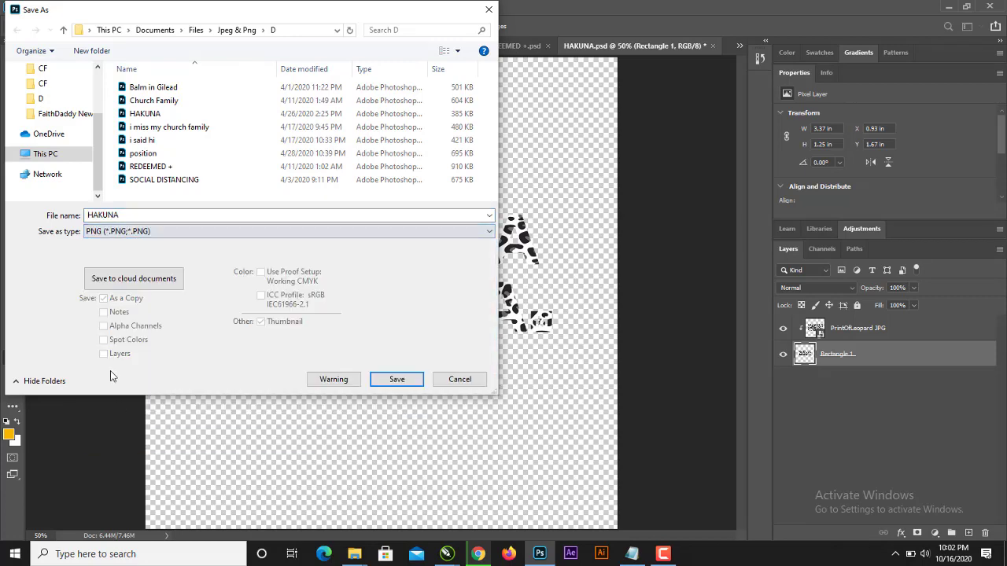
scroll(90, 99, "up", 3)
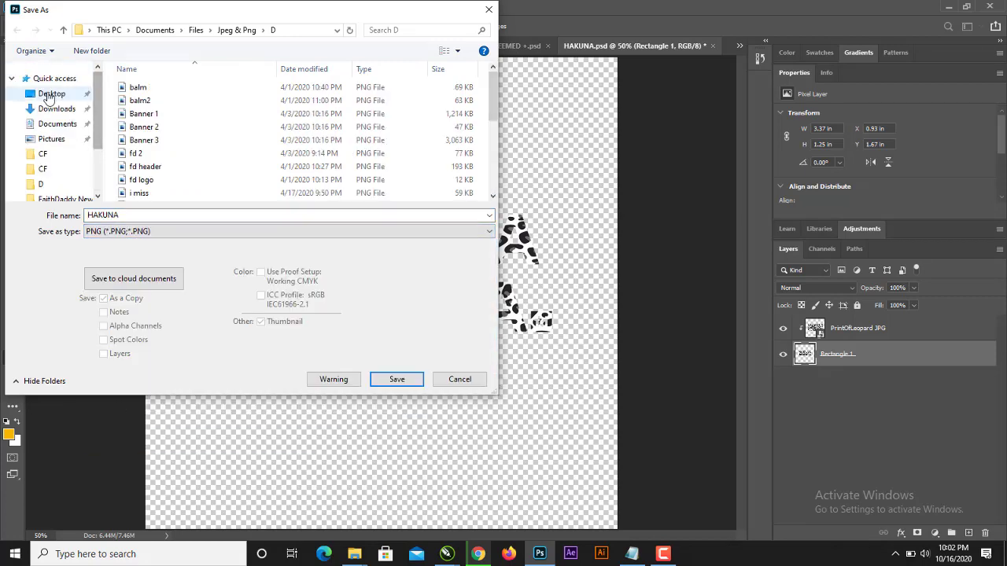
left_click(50, 93)
left_click(395, 380)
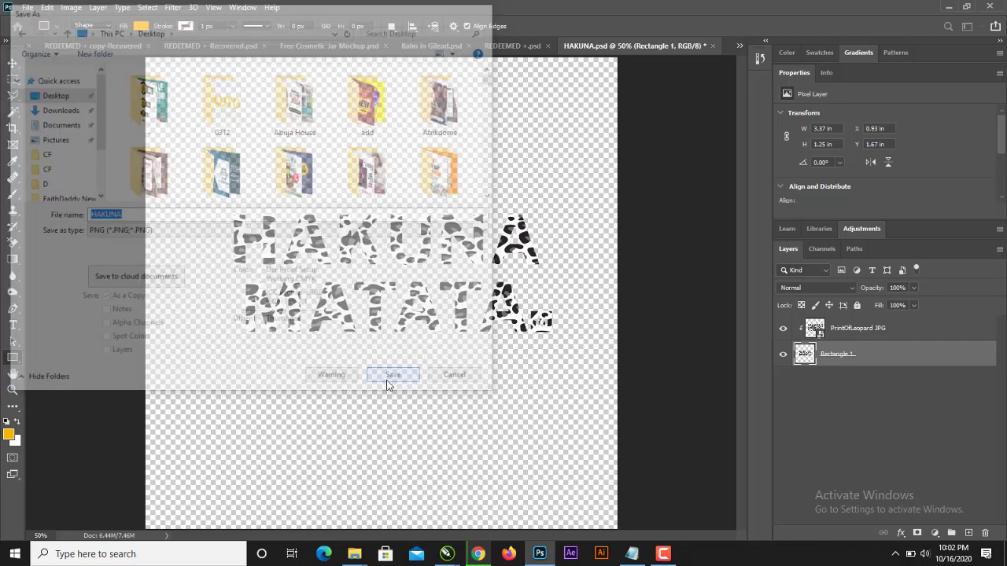
left_click(575, 161)
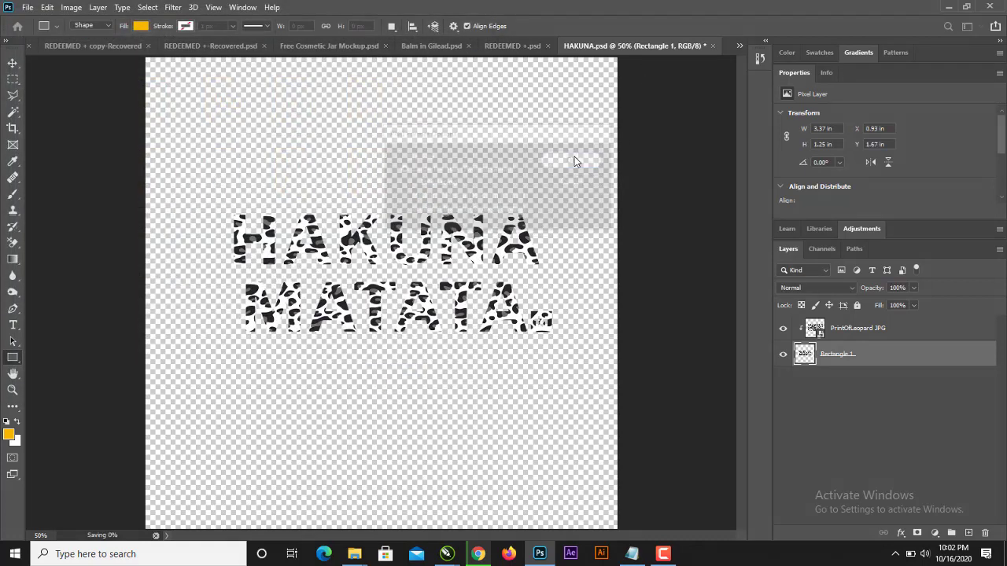